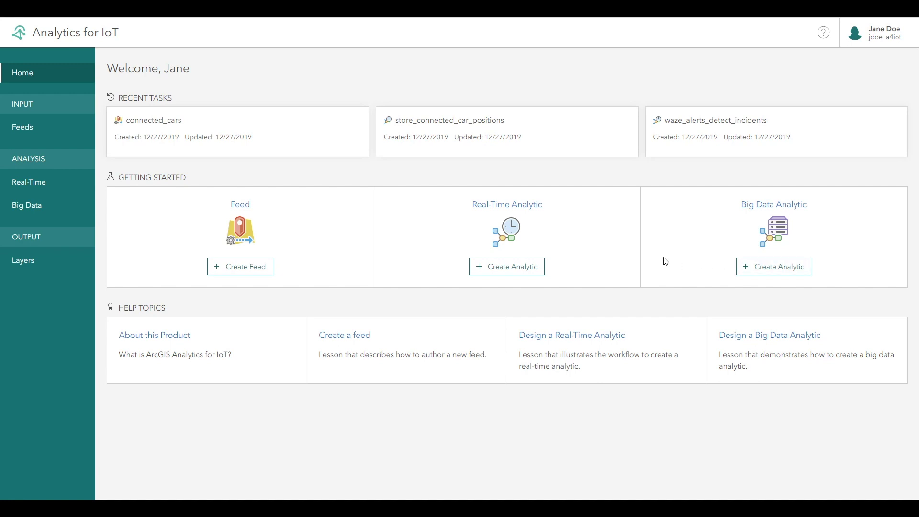
- Go to the ArcGIS Online organization Home page and bring up the ArcGIS app launcher
{"action": "left_click", "coordinate": [246, 268]}
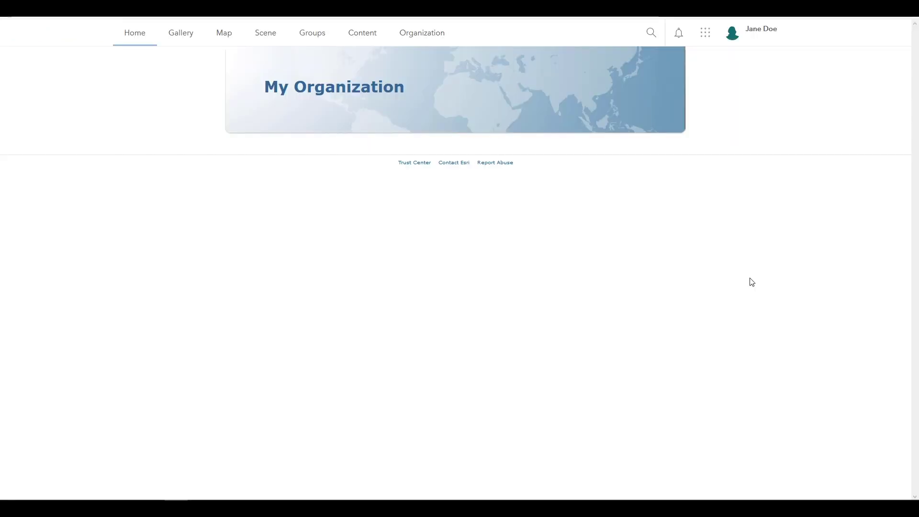
{"action": "left_click", "coordinate": [702, 36]}
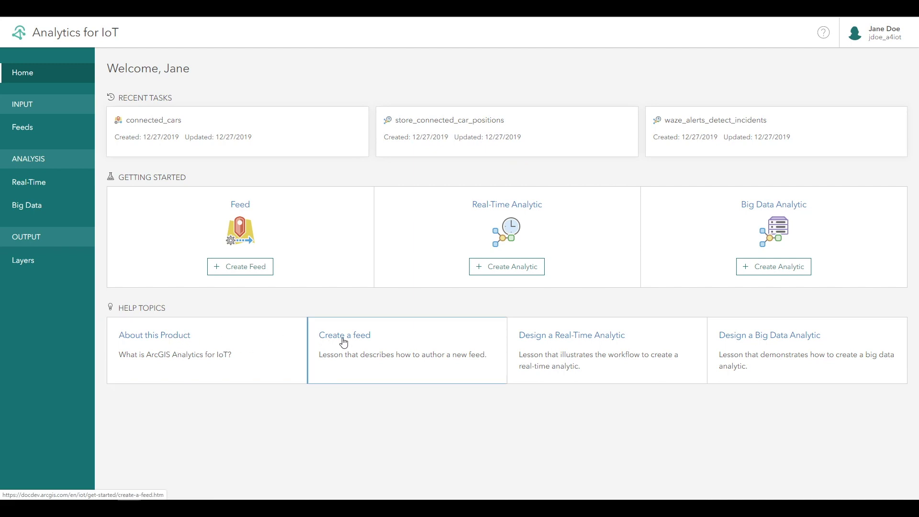
- Open the Feeds list from the Analytics for IoT home page
{"action": "left_click", "coordinate": [31, 131]}
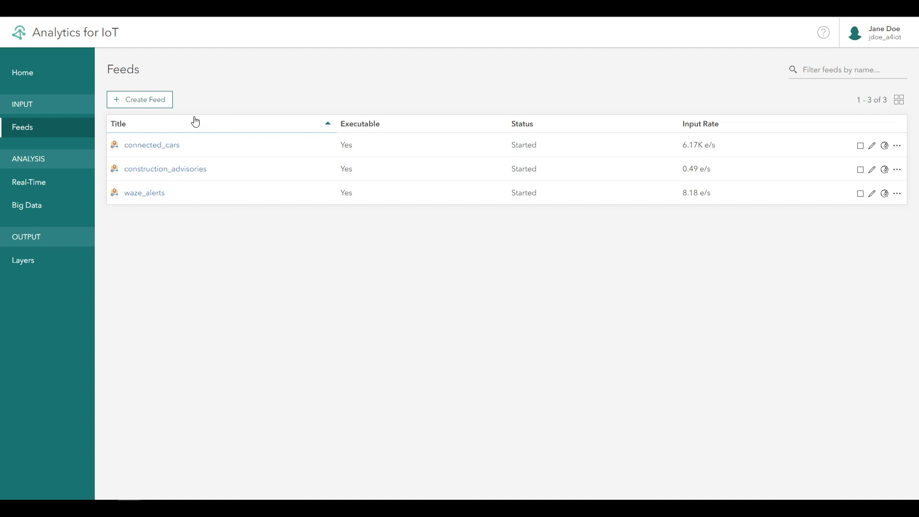
- Browse the Create Feed types, including Web & Messaging, and cancel without creating a feed
{"action": "left_click", "coordinate": [160, 103]}
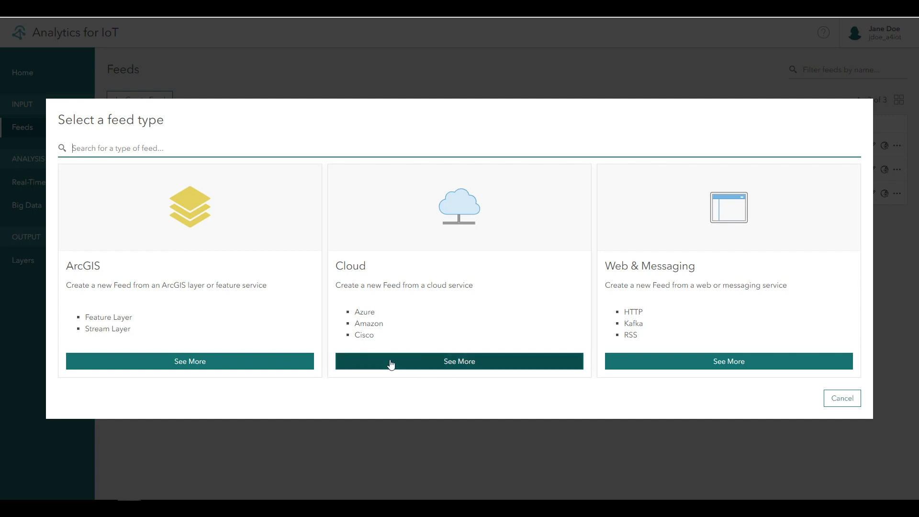
{"action": "left_click", "coordinate": [669, 367]}
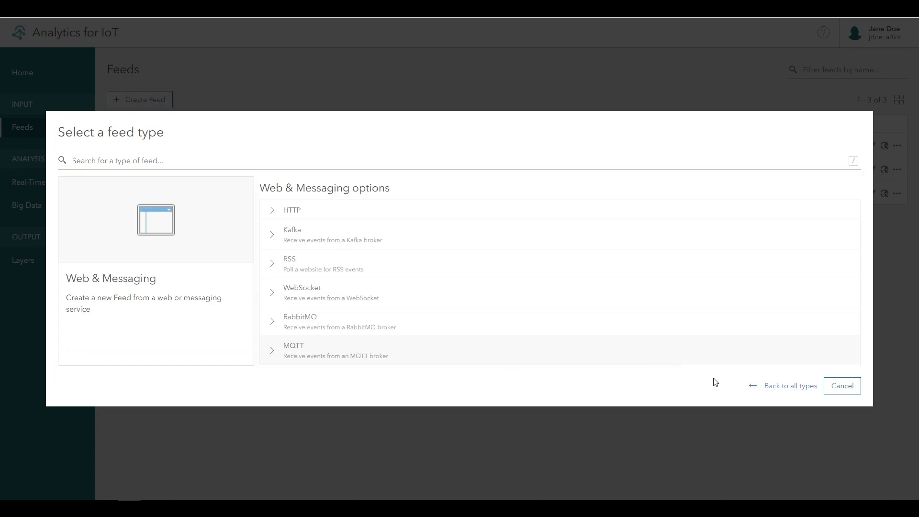
{"action": "left_click", "coordinate": [847, 385]}
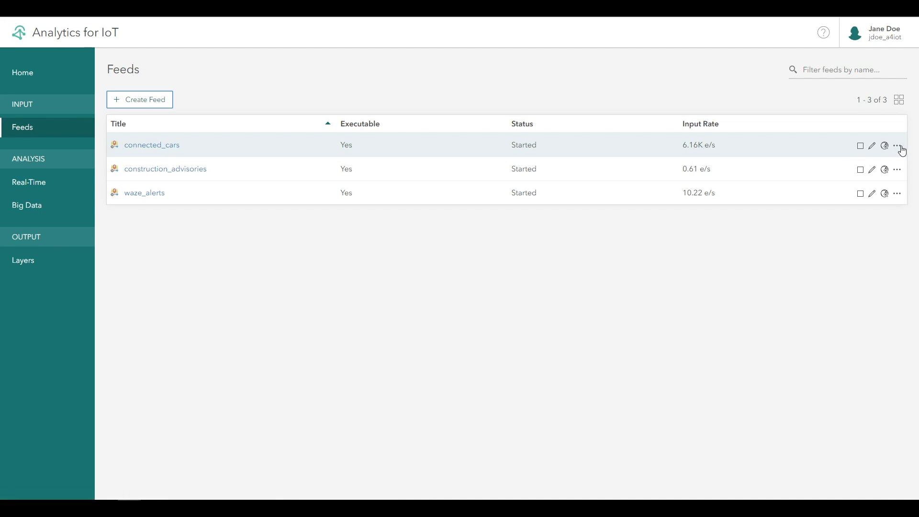
- Check the connected_cars feed's actions menu, then go to the Real-Time Analytics list
{"action": "left_click", "coordinate": [898, 147]}
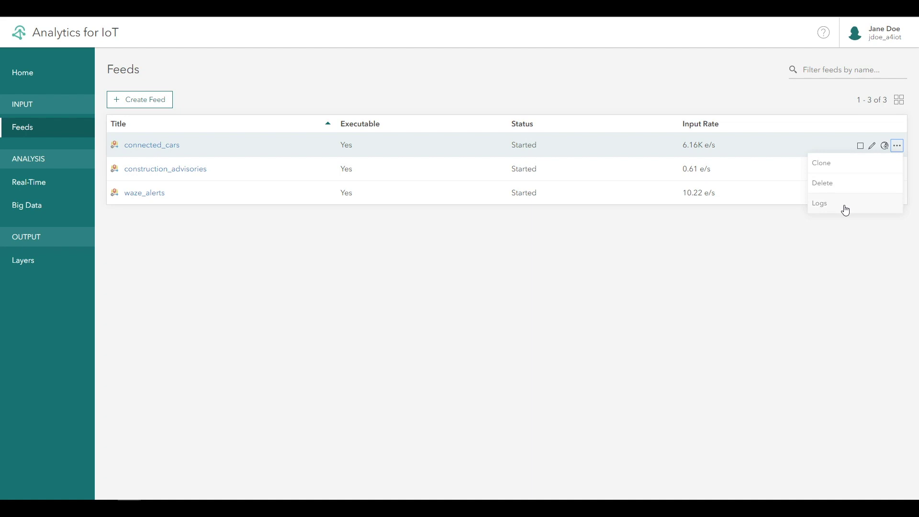
{"action": "left_click", "coordinate": [751, 278]}
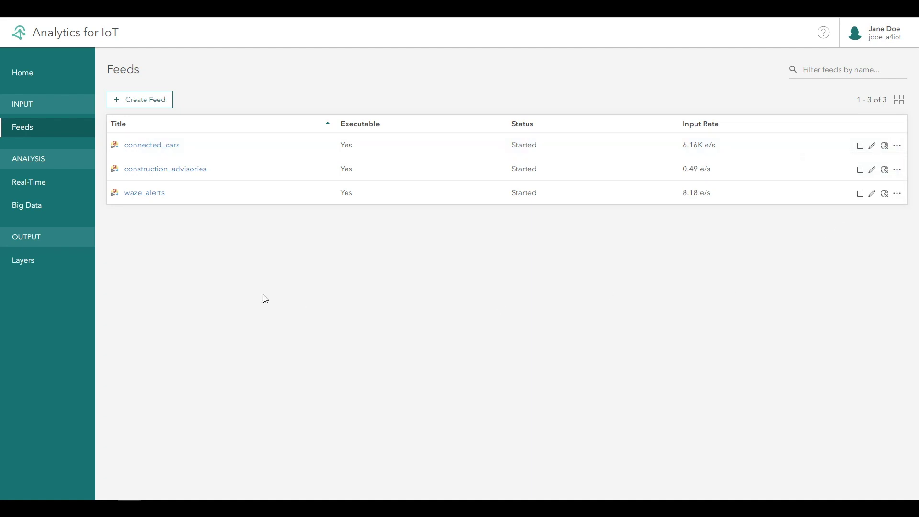
{"action": "left_click", "coordinate": [37, 189]}
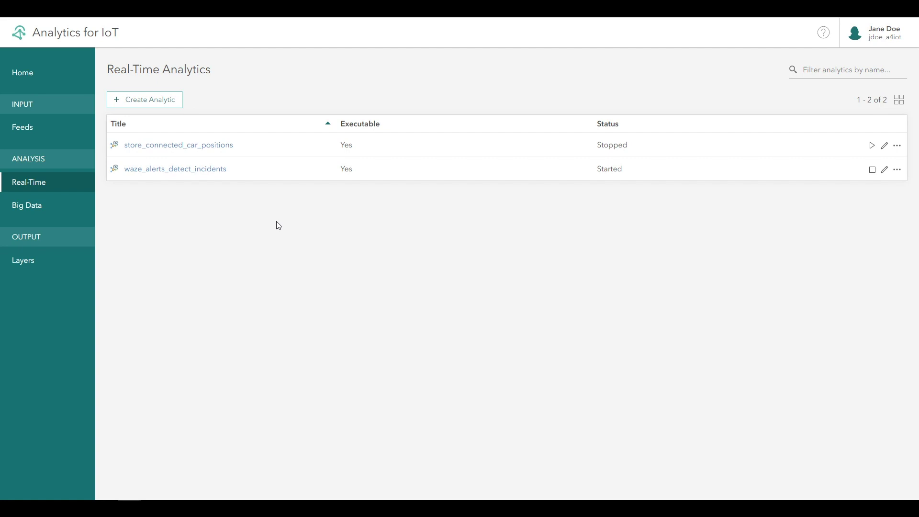
- Start creating a new real-time analytic from the Real-Time Analytics list
{"action": "left_click", "coordinate": [160, 110]}
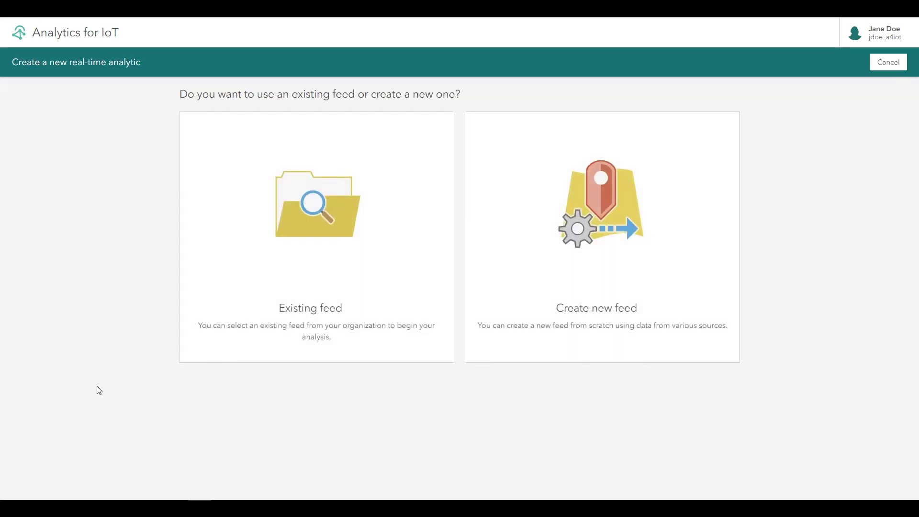
- Use the existing connected_cars feed as the new real-time analytic's data source
{"action": "left_click", "coordinate": [286, 261]}
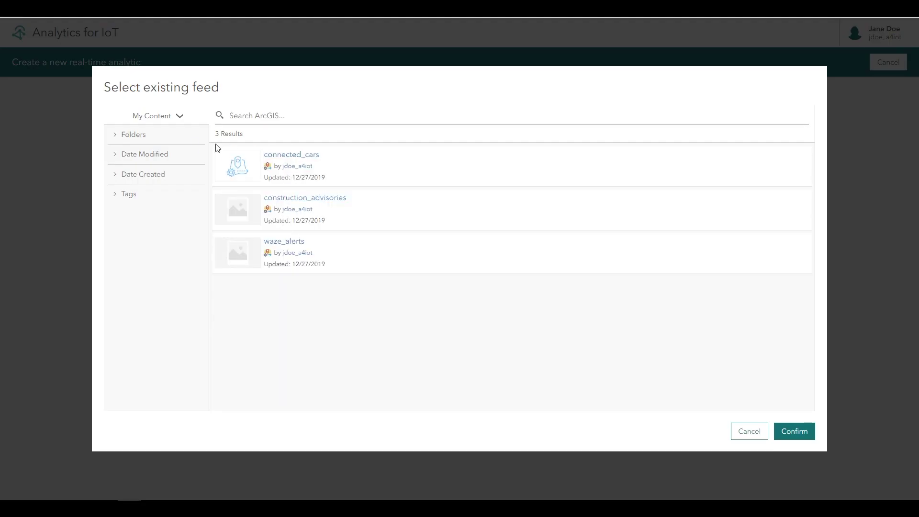
{"action": "left_click", "coordinate": [178, 117]}
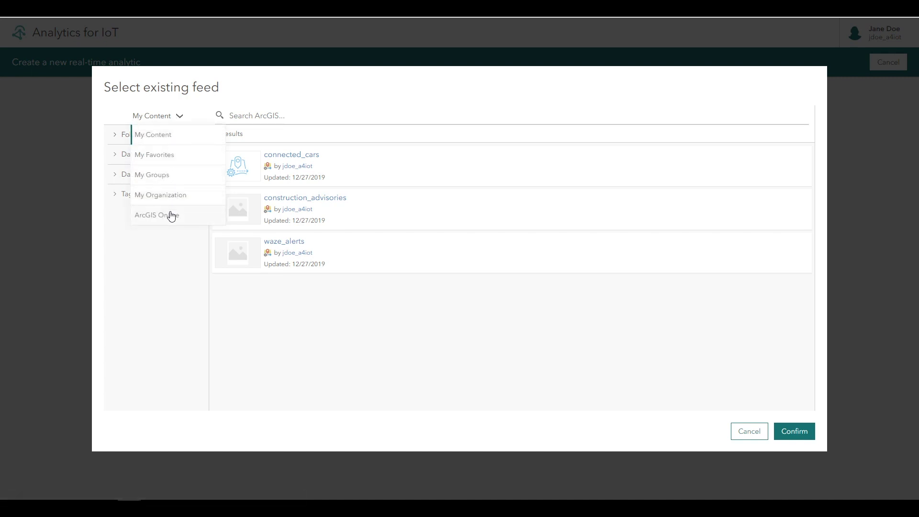
{"action": "left_click", "coordinate": [328, 312]}
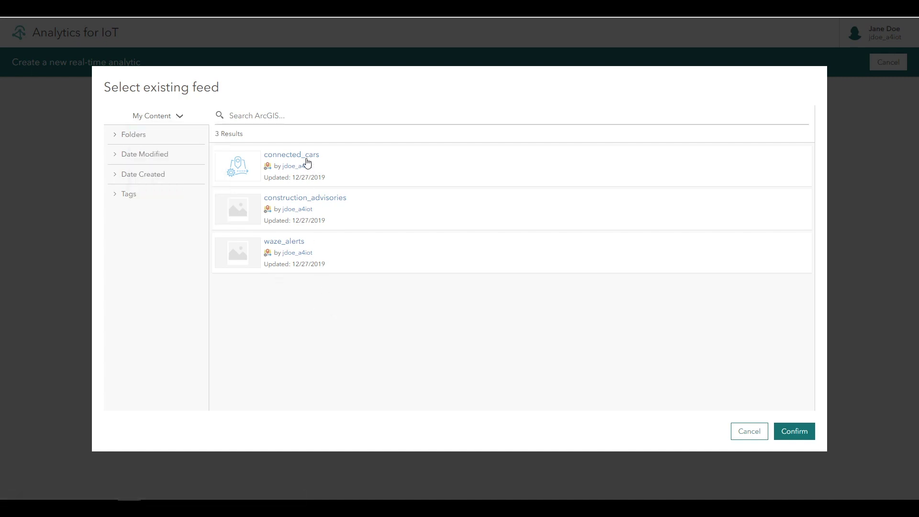
{"action": "left_click", "coordinate": [322, 167]}
{"action": "left_click", "coordinate": [793, 431]}
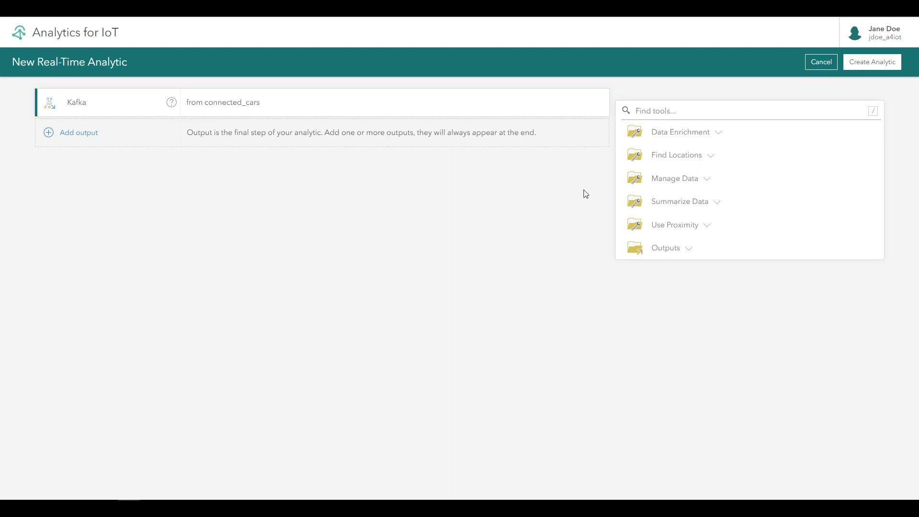
- Browse the Find Locations tools and output types, then save the analytic as my_analytic
{"action": "left_click", "coordinate": [678, 164]}
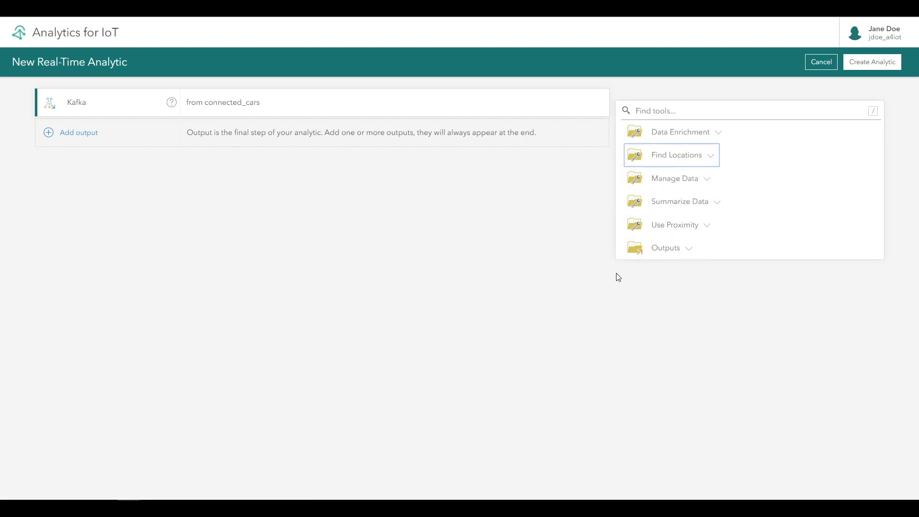
{"action": "left_click", "coordinate": [653, 250]}
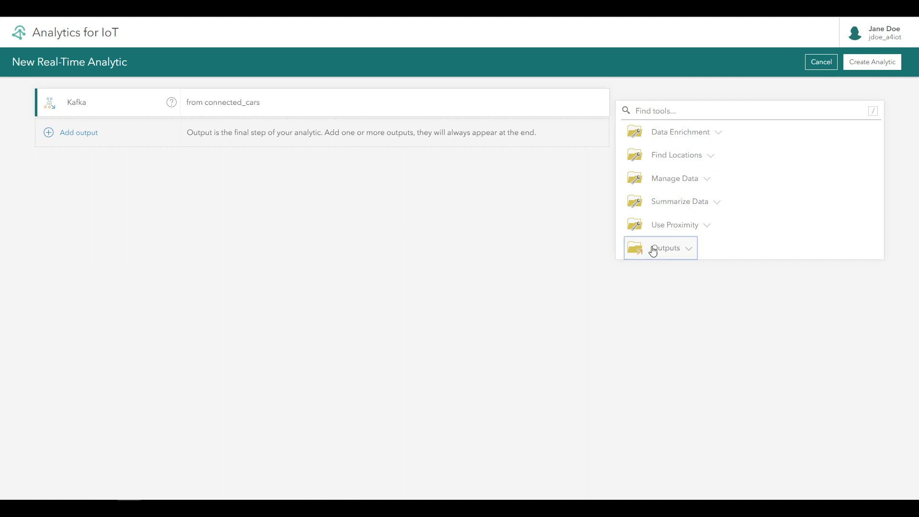
{"action": "left_click", "coordinate": [551, 207]}
{"action": "left_click", "coordinate": [892, 62]}
{"action": "left_click", "coordinate": [515, 327]}
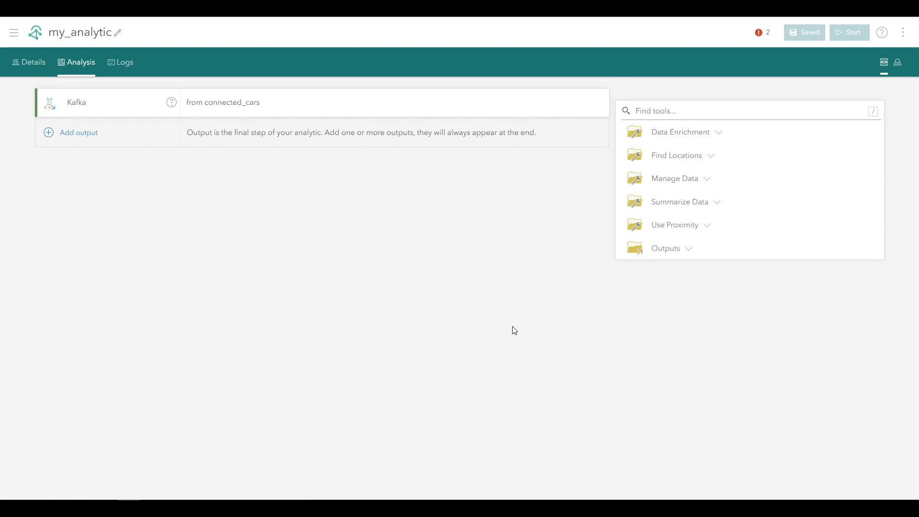
- Show my_analytic as a model diagram, move the connected_cars node, and go to Big Data
{"action": "left_click", "coordinate": [898, 67]}
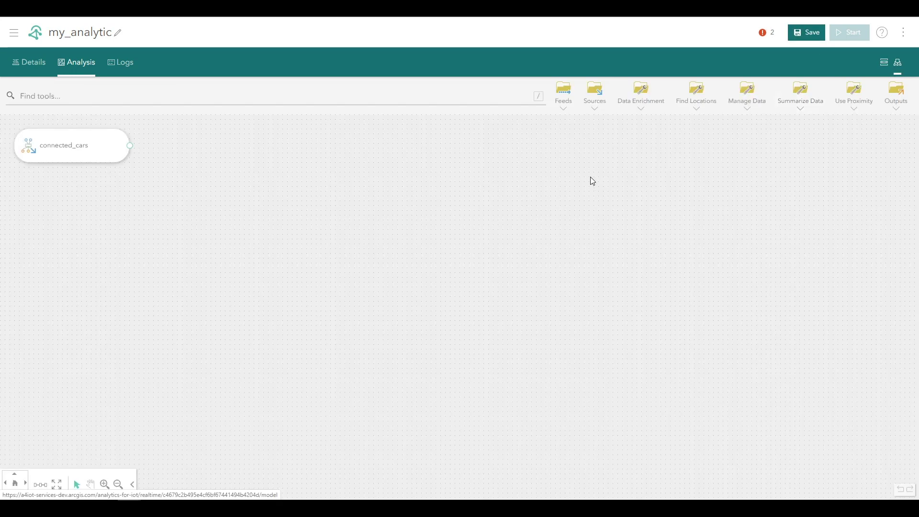
{"action": "left_click_drag", "start_coordinate": [99, 162], "coordinate": [121, 200]}
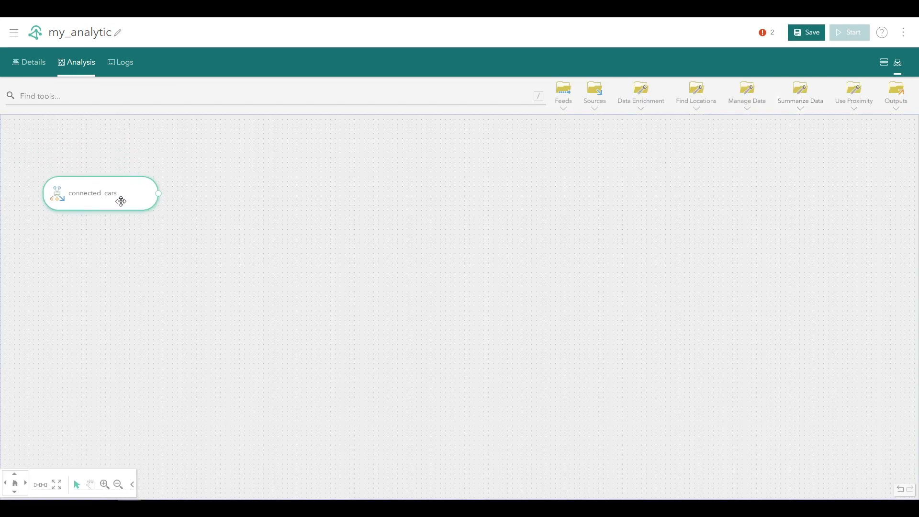
{"action": "left_click", "coordinate": [14, 32]}
{"action": "left_click", "coordinate": [27, 205]}
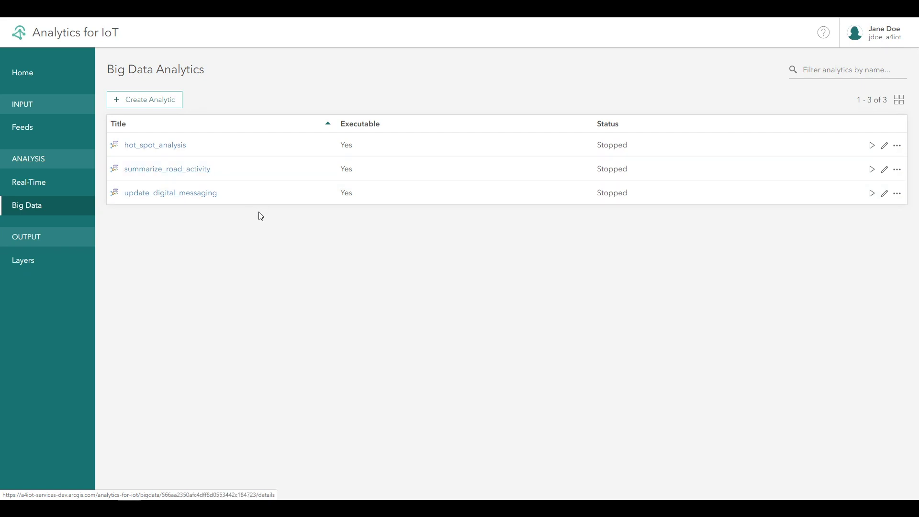
- Review the data source types for a new big data analytic, cancel, and open Real-Time Analytics
{"action": "left_click", "coordinate": [160, 101]}
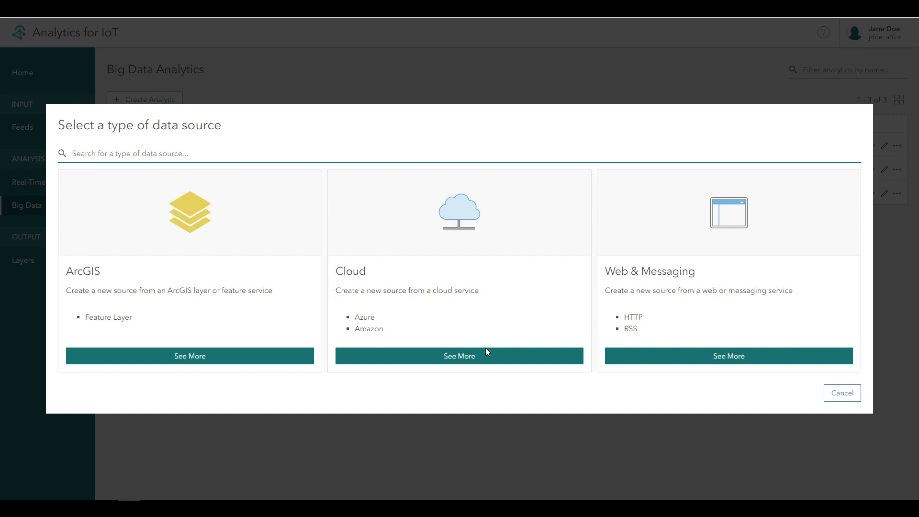
{"action": "left_click", "coordinate": [841, 393]}
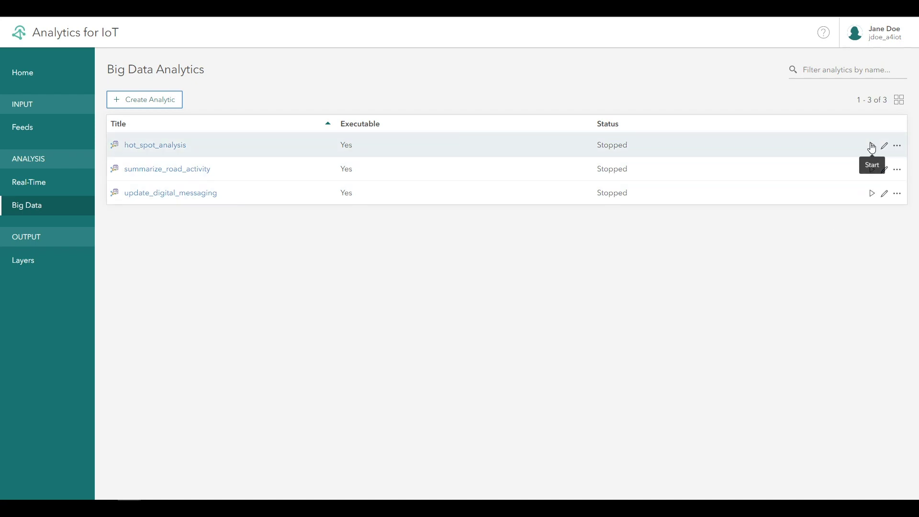
{"action": "left_click", "coordinate": [64, 186]}
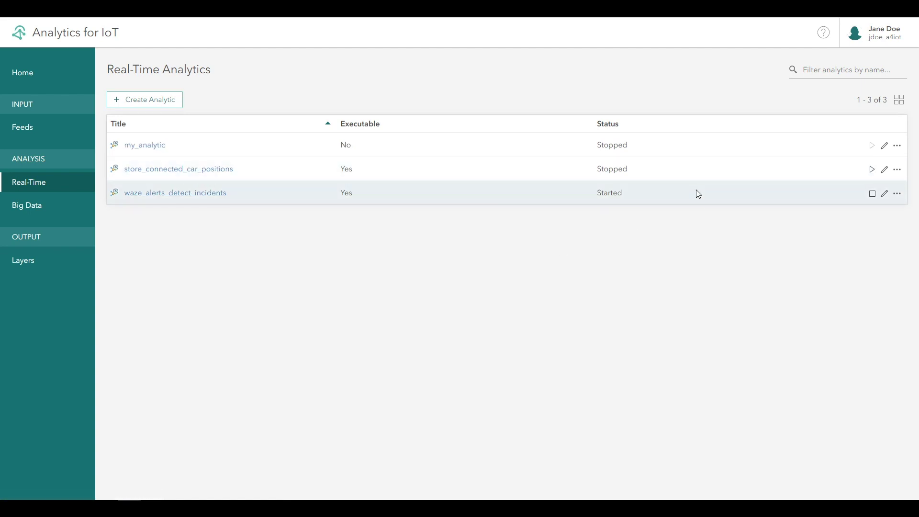
- Check the hot_spot_analysis actions in Big Data Analytics, then open the Layers list
{"action": "left_click", "coordinate": [40, 207]}
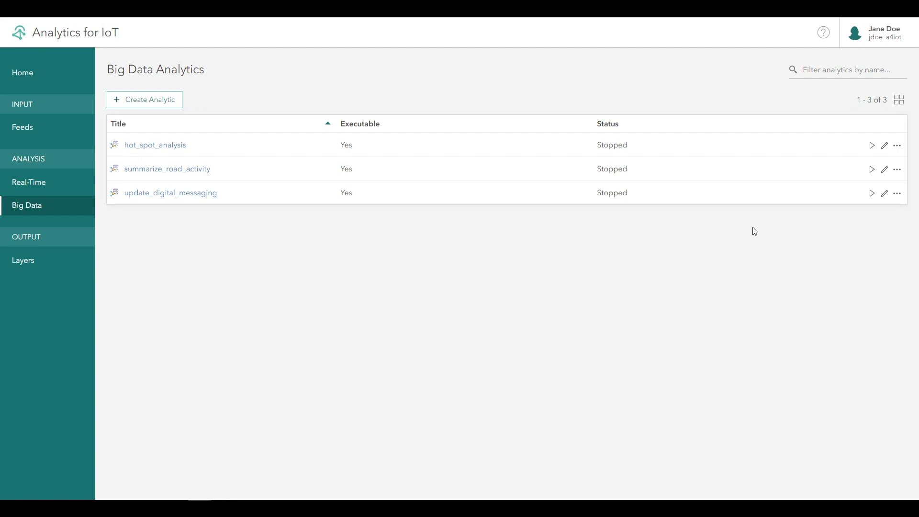
{"action": "left_click", "coordinate": [898, 145]}
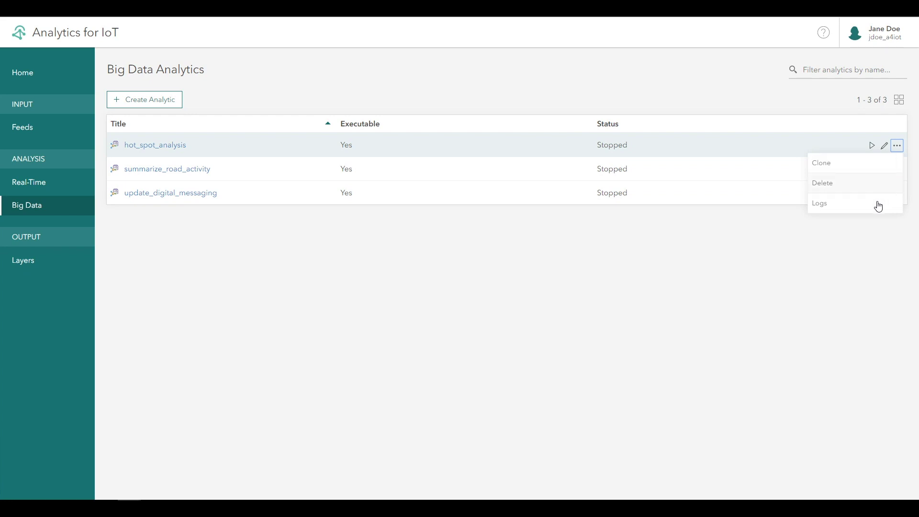
{"action": "left_click", "coordinate": [792, 240]}
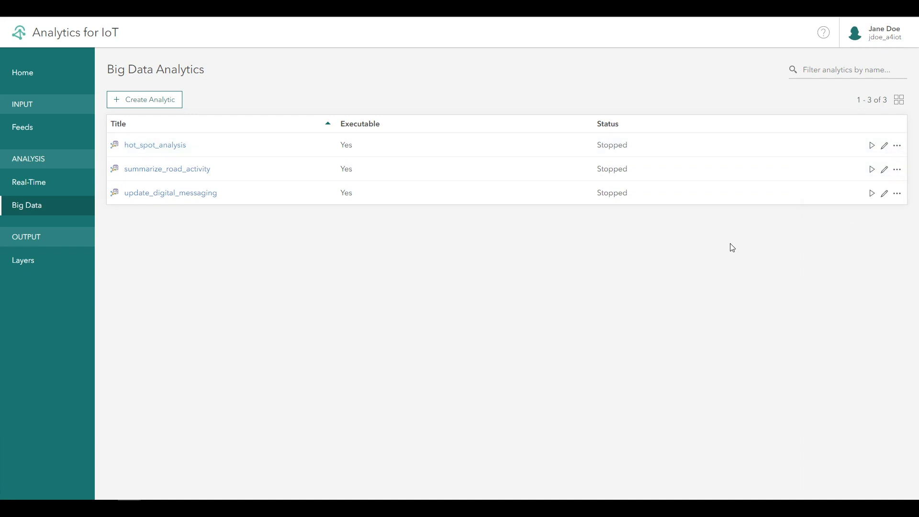
{"action": "left_click", "coordinate": [42, 263]}
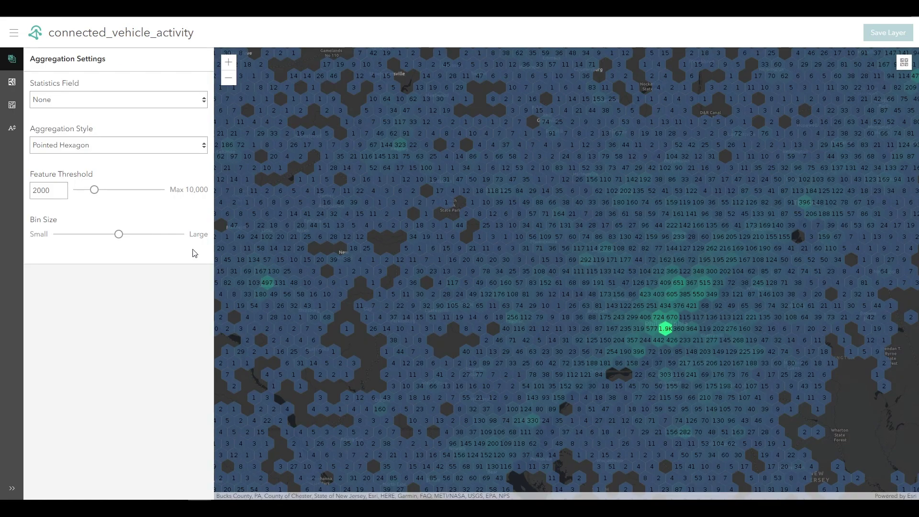
- View the bin fill and outline styling, then lower the feature threshold to 732
{"action": "left_click", "coordinate": [11, 82]}
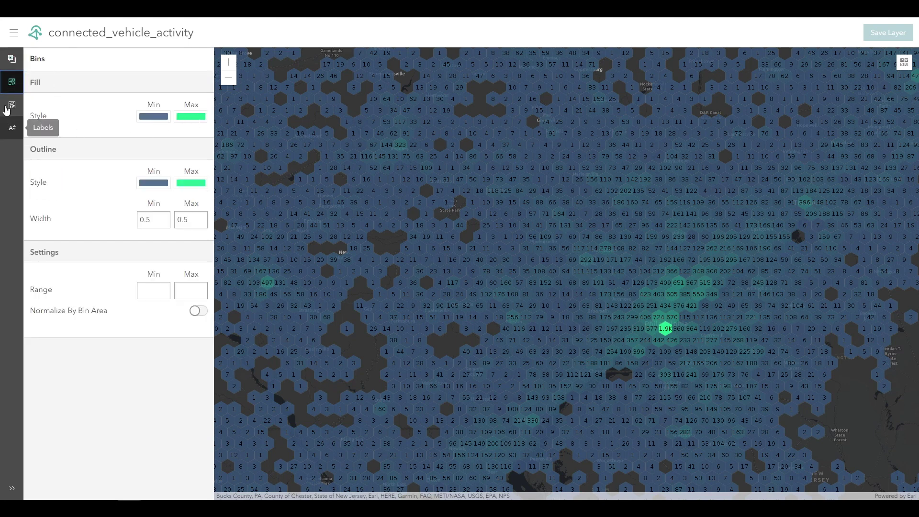
{"action": "left_click", "coordinate": [12, 59]}
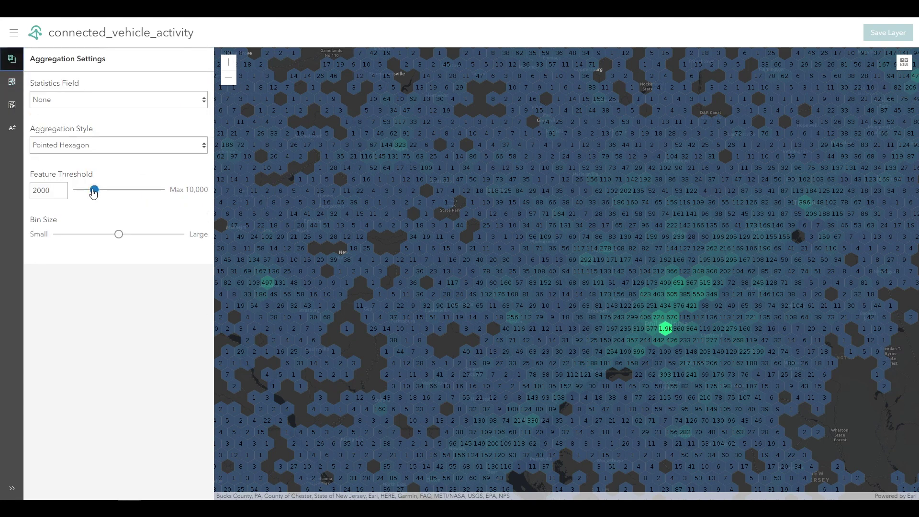
{"action": "left_click_drag", "start_coordinate": [94, 190], "coordinate": [85, 193]}
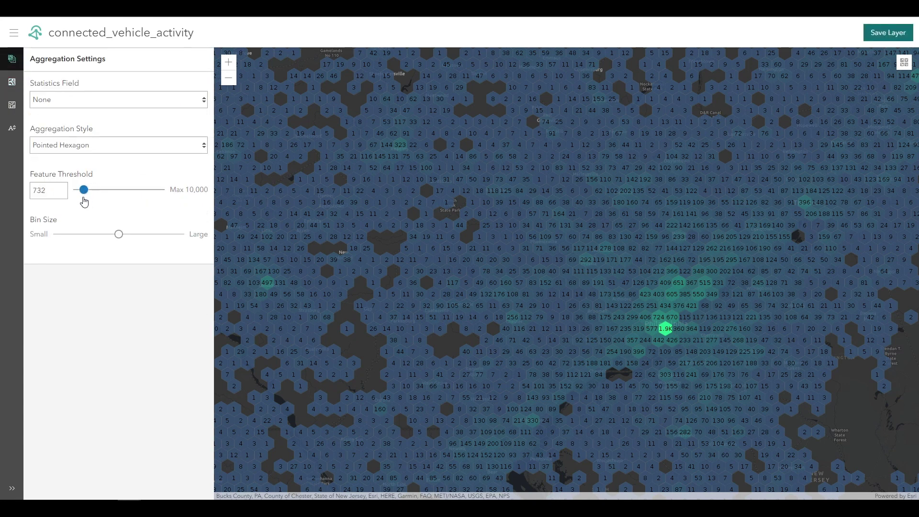
- Try the smallest hexagon bin size, set it back to medium, and return to the home page
{"action": "key", "text": "Tab"}
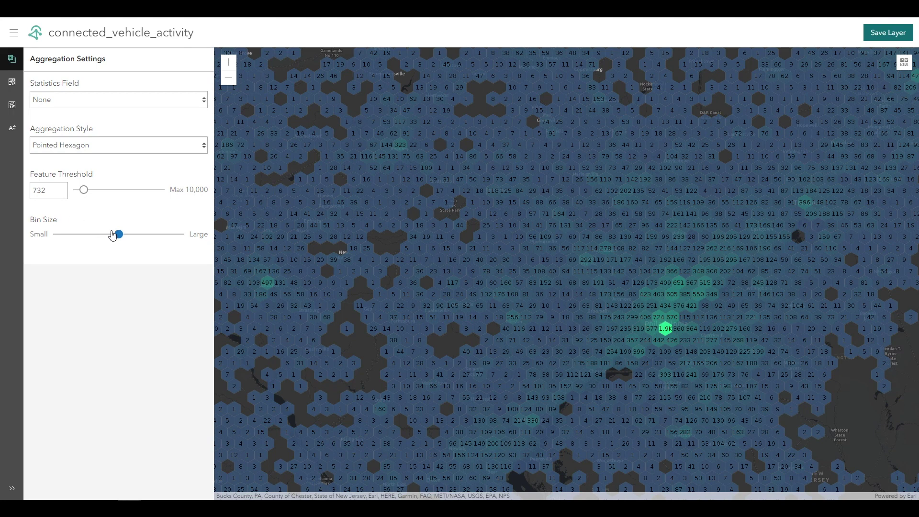
{"action": "left_click_drag", "start_coordinate": [115, 240], "coordinate": [56, 236]}
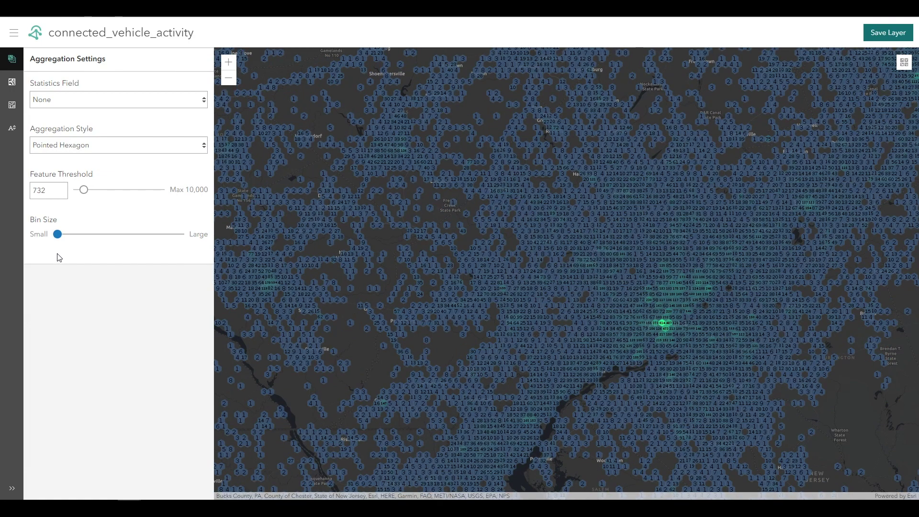
{"action": "left_click", "coordinate": [117, 235]}
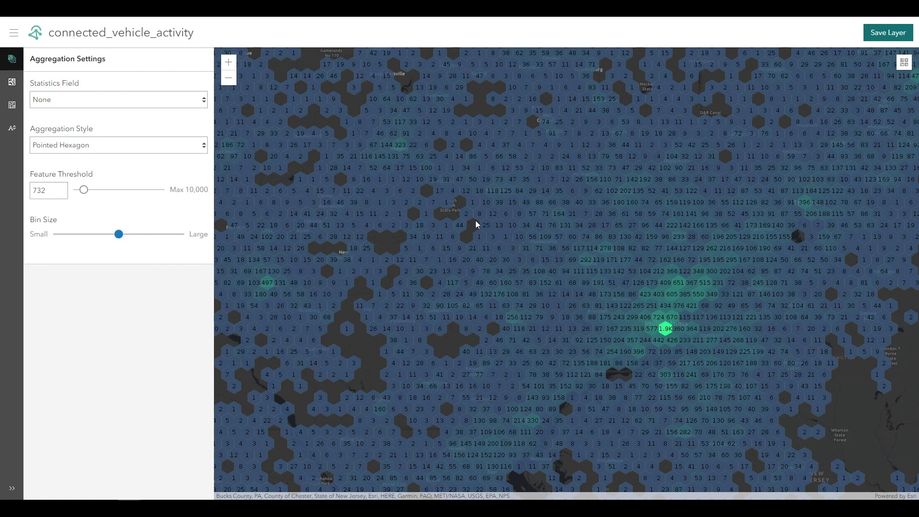
{"action": "left_click", "coordinate": [13, 33]}
{"action": "left_click", "coordinate": [36, 76]}
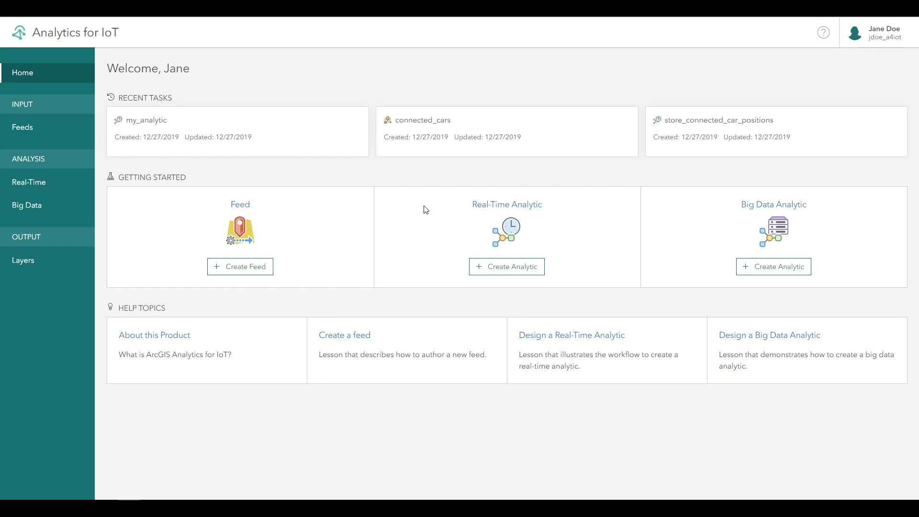